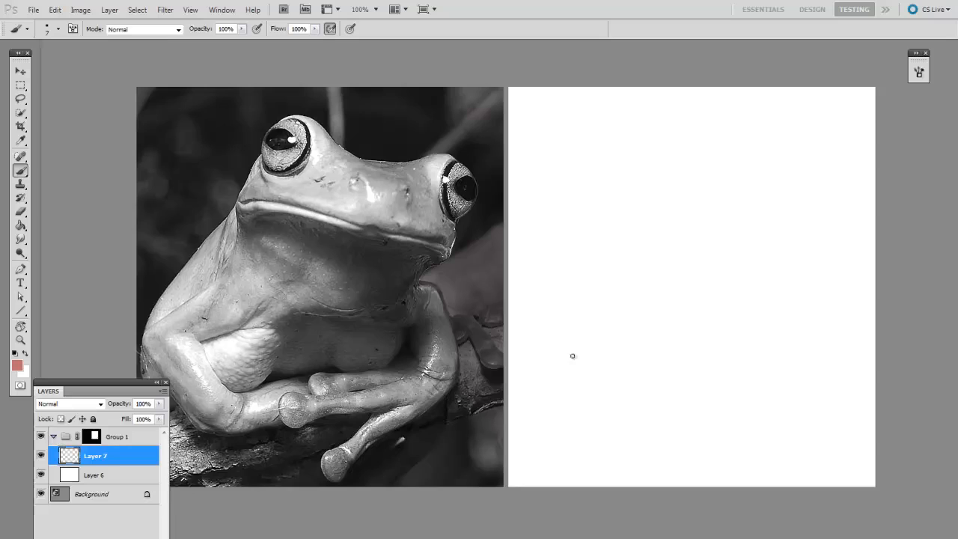
Choose the hard round 35 px brush preset for sketching beside the frog photo
right_click(573, 356)
left_click(821, 427)
left_click(532, 391)
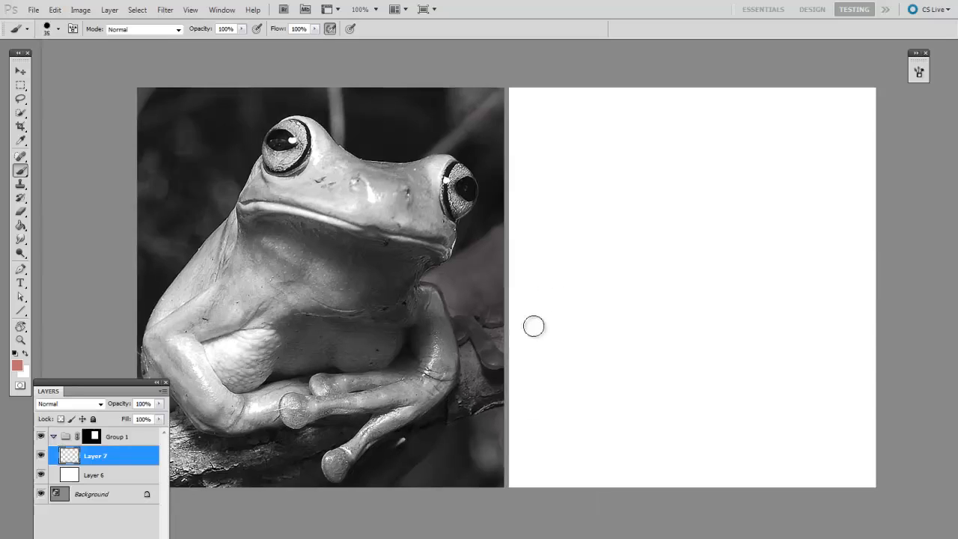
Try the brush at 25 px with a red zigzag on the blank canvas, and erase it
key("bracketleft")
left_click_drag(521, 303, 597, 406)
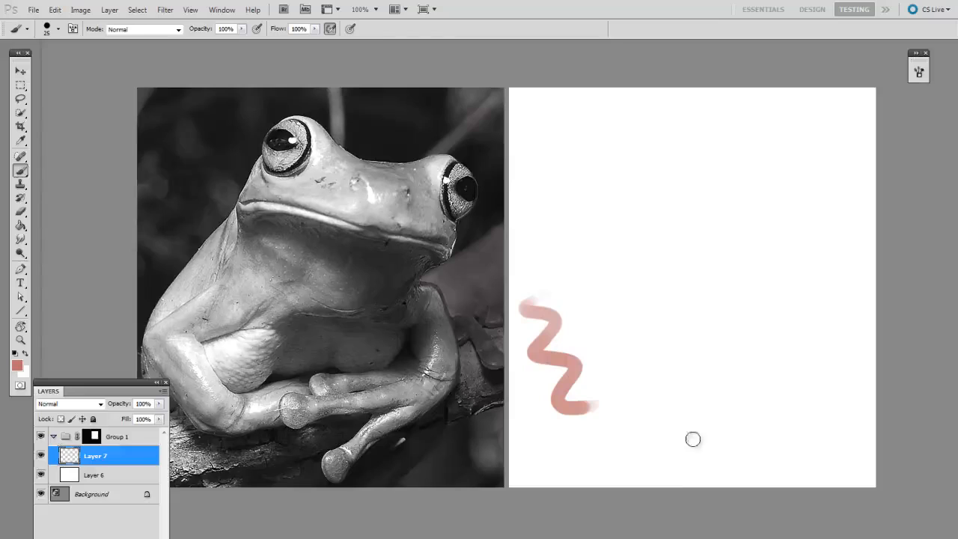
key("e")
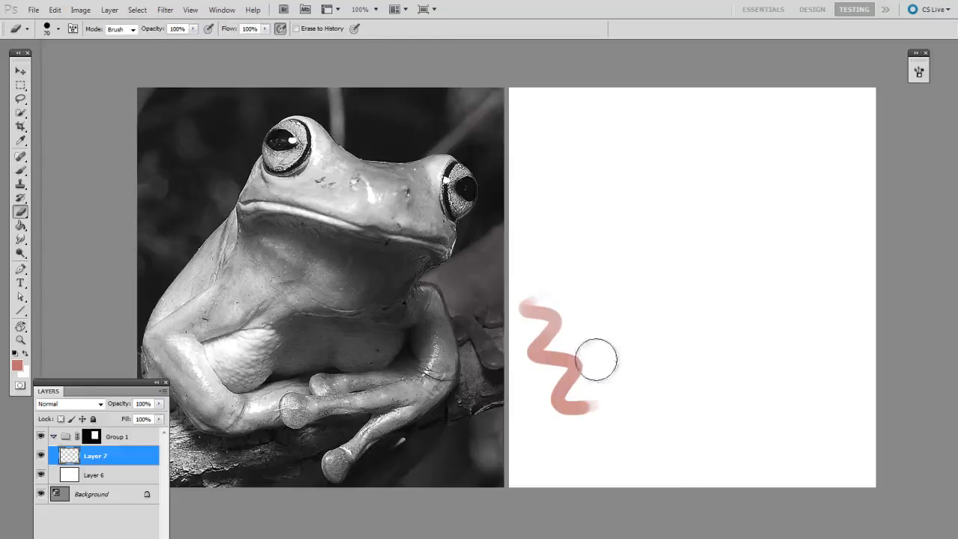
mouse_move(594, 355)
left_mouse_down()
mouse_move(561, 408)
mouse_move(539, 377)
mouse_move(571, 299)
left_mouse_up()
Block in the frog's head, jaw curves and rounded left body contour in red with the hard round brush at about 15 px
key("b")
right_click(612, 326)
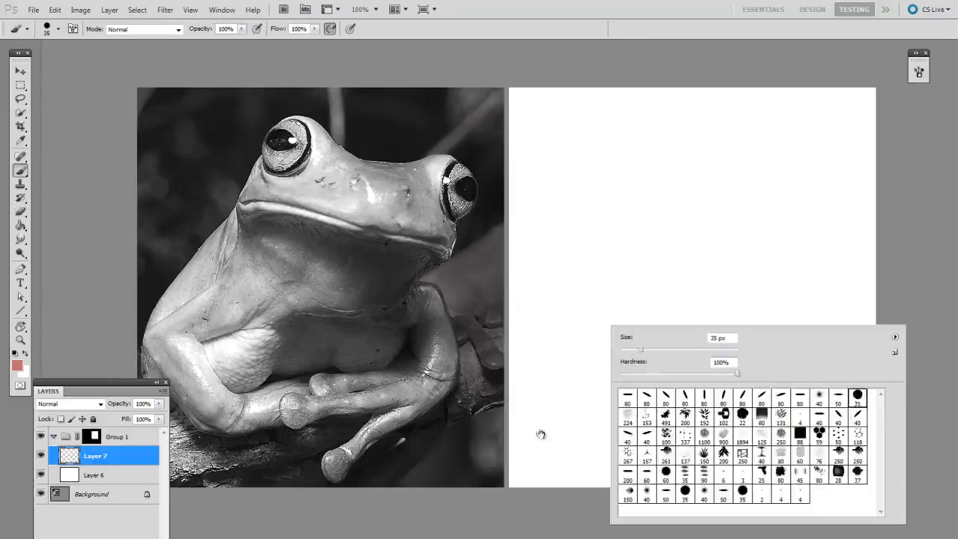
left_click(539, 434)
key("bracketleft")
key("bracketleft")
mouse_move(595, 238)
left_mouse_down()
mouse_move(618, 167)
mouse_move(660, 156)
mouse_move(668, 192)
mouse_move(791, 213)
mouse_move(761, 247)
mouse_move(598, 229)
mouse_move(740, 277)
mouse_move(652, 281)
mouse_move(655, 260)
mouse_move(780, 259)
mouse_move(607, 249)
mouse_move(600, 237)
mouse_move(603, 246)
mouse_move(551, 292)
mouse_move(540, 350)
mouse_move(639, 377)
left_mouse_up()
key("bracketright")
left_click_drag(574, 397, 733, 359)
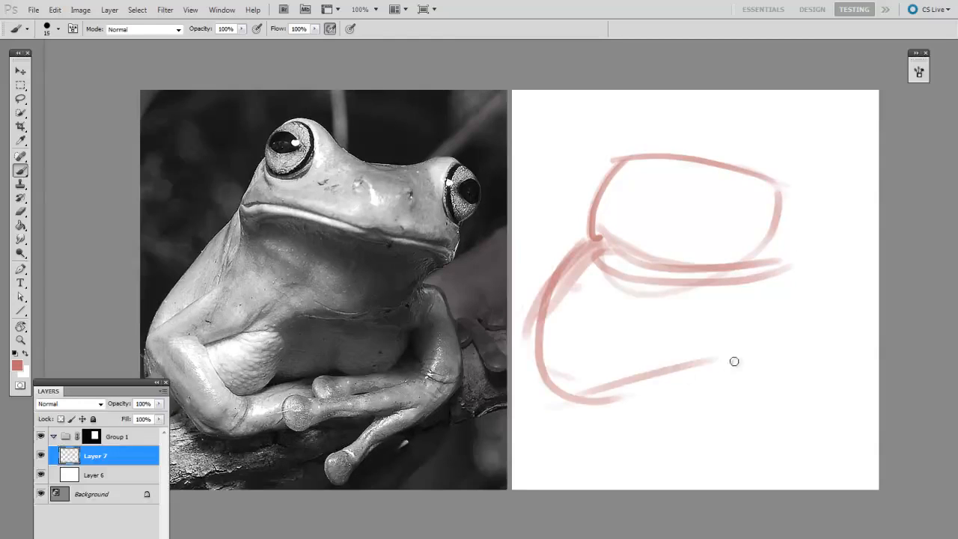
Sketch the slanted base of the body and its right side, reducing the brush to 9 px
left_click_drag(625, 394, 785, 346)
key("bracketleft")
key("bracketleft")
left_click_drag(757, 232, 761, 343)
left_click_drag(752, 255, 730, 360)
left_click_drag(714, 388, 573, 404)
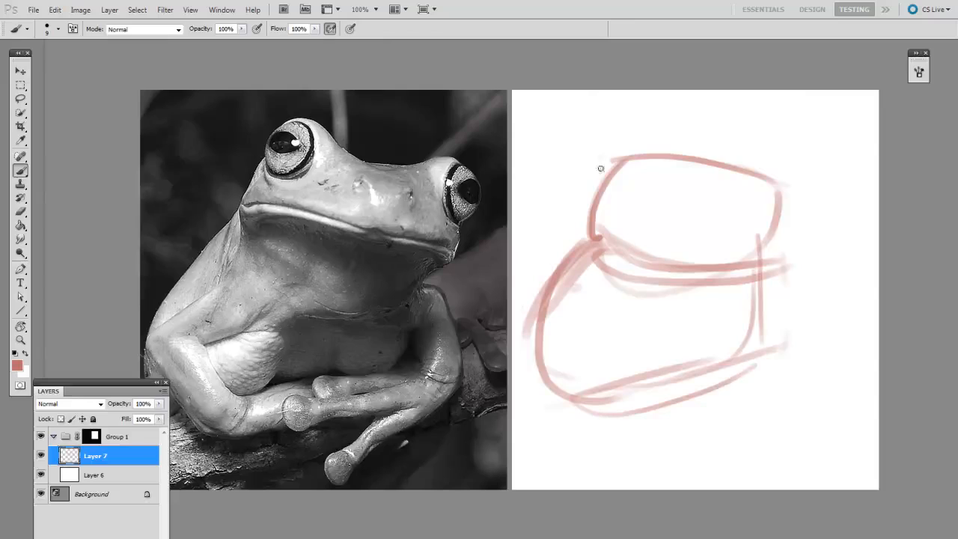
Sketch circles for both eyes at the head's upper corners and a broad mouth band with a 20 px brush
mouse_move(604, 182)
left_mouse_down()
mouse_move(629, 129)
mouse_move(607, 178)
left_mouse_up()
mouse_move(770, 159)
left_mouse_down()
mouse_move(771, 203)
mouse_move(768, 160)
mouse_move(733, 183)
left_mouse_up()
key("bracketright")
key("bracketright")
key("bracketright")
key("bracketright")
left_click_drag(588, 211, 762, 230)
left_click_drag(633, 218, 784, 244)
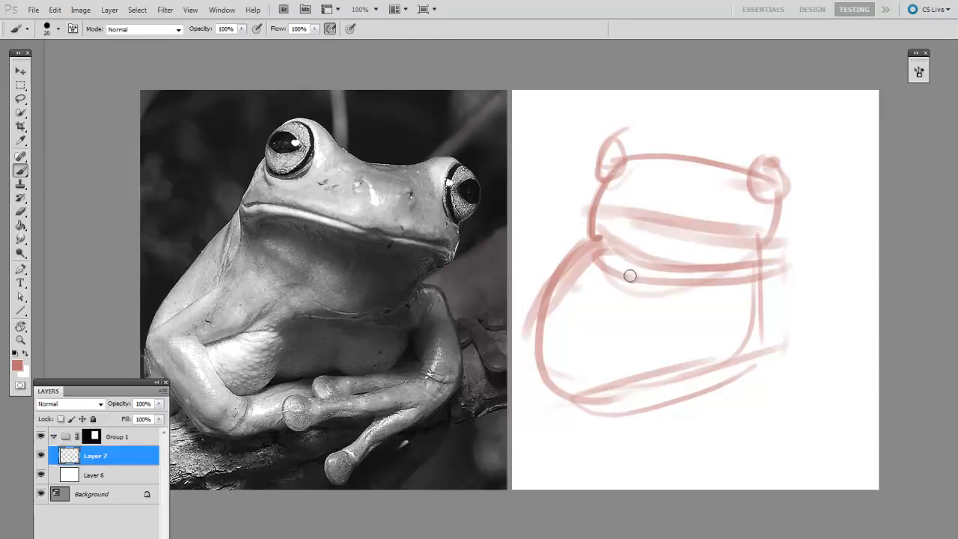
Sketch the throat curve below the jaw and the right chest and shoulder lines, starting with a 10 px brush
key("bracketleft")
key("bracketleft")
key("bracketleft")
mouse_move(612, 272)
left_mouse_down()
mouse_move(746, 250)
mouse_move(732, 333)
left_mouse_up()
left_click_drag(751, 277, 740, 373)
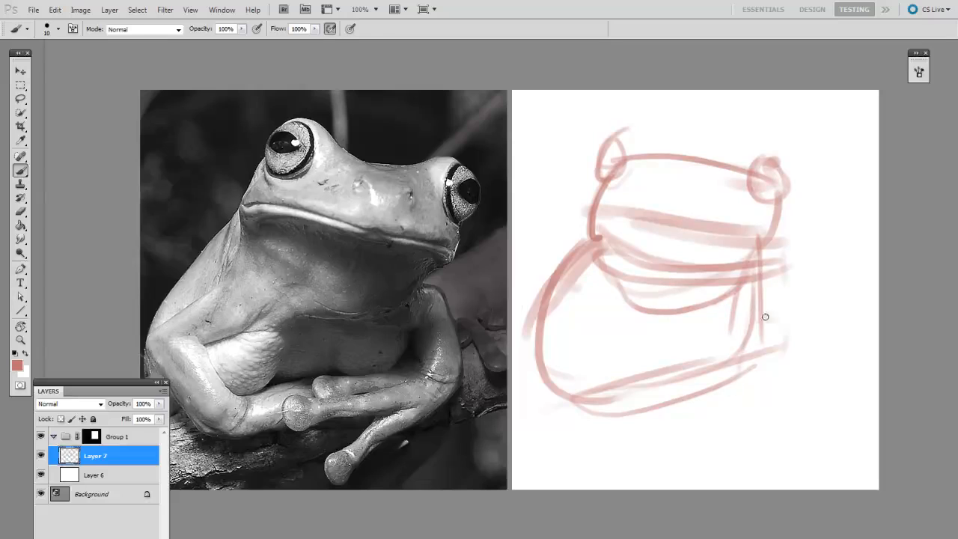
key("bracketleft")
key("bracketleft")
left_click_drag(740, 300, 787, 322)
mouse_move(768, 277)
left_mouse_down()
mouse_move(765, 322)
mouse_move(762, 290)
left_mouse_up()
key("bracketright")
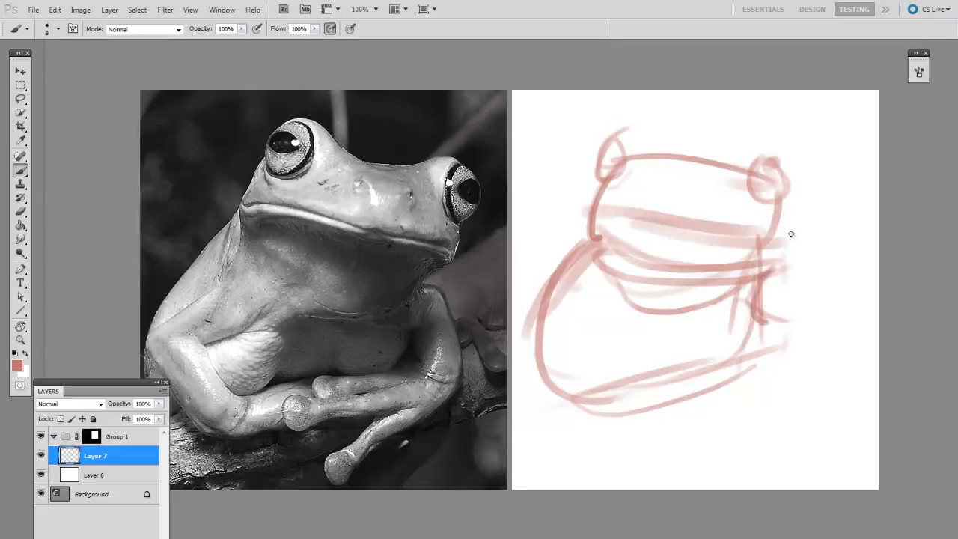
Sketch the frog's right jaw edge and the arm on that side, with its forearm reaching down toward the branch
left_click_drag(792, 214, 763, 274)
left_click_drag(797, 228, 791, 261)
left_click_drag(797, 201, 781, 289)
left_click_drag(785, 342, 781, 315)
mouse_move(790, 308)
left_mouse_down()
mouse_move(813, 276)
mouse_move(818, 342)
left_mouse_up()
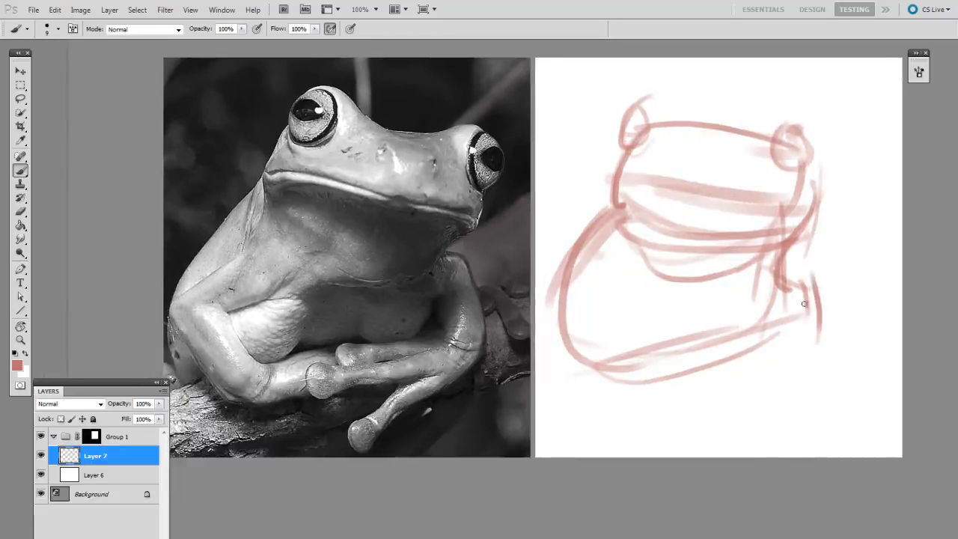
left_click_drag(806, 258, 800, 346)
left_click_drag(751, 384, 749, 390)
mouse_move(807, 348)
left_mouse_down()
mouse_move(675, 406)
mouse_move(813, 362)
left_mouse_up()
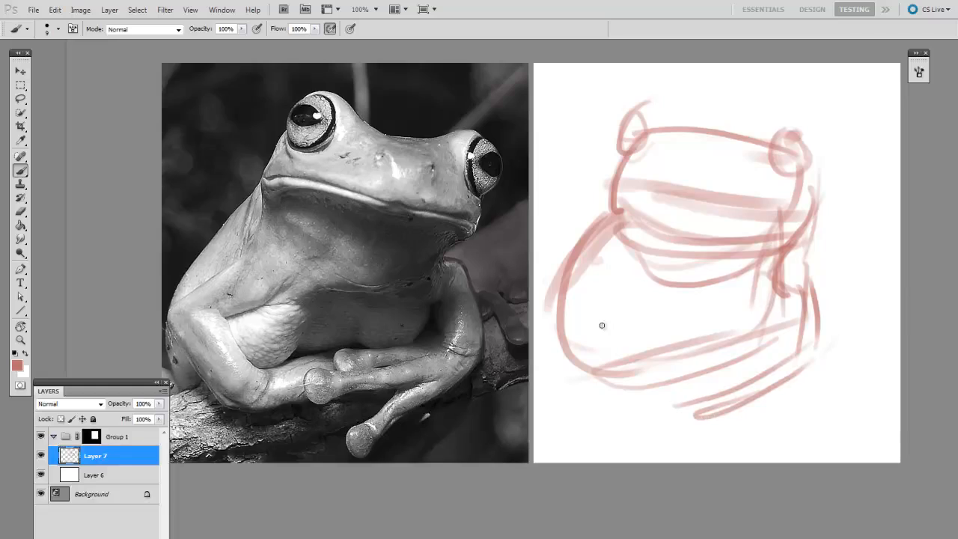
Sketch the left back contour, a circle for the bulge beside the elbow, and the lower curve of the left arm
mouse_move(552, 308)
left_mouse_down()
mouse_move(574, 376)
mouse_move(621, 396)
left_mouse_up()
left_click_drag(611, 322, 593, 339)
left_click_drag(619, 320, 637, 283)
left_click_drag(573, 265, 623, 295)
mouse_move(588, 264)
left_mouse_down()
mouse_move(629, 316)
mouse_move(595, 314)
mouse_move(581, 289)
left_mouse_up()
left_click_drag(551, 318, 575, 358)
left_click_drag(599, 397, 630, 391)
Sketch the overlapping forearms and round toe pads, and lay in the long slanted edges of the branch
left_click_drag(718, 366, 593, 397)
mouse_move(572, 354)
left_mouse_down()
mouse_move(717, 345)
mouse_move(723, 360)
left_mouse_up()
mouse_move(723, 361)
left_mouse_down()
mouse_move(684, 375)
mouse_move(723, 369)
left_mouse_up()
left_click_drag(773, 350, 691, 375)
mouse_move(731, 346)
left_mouse_down()
mouse_move(704, 396)
mouse_move(763, 360)
left_mouse_up()
left_click_drag(769, 368, 877, 319)
mouse_move(626, 429)
left_mouse_down()
mouse_move(599, 437)
mouse_move(872, 376)
left_mouse_up()
left_click_drag(773, 409, 672, 437)
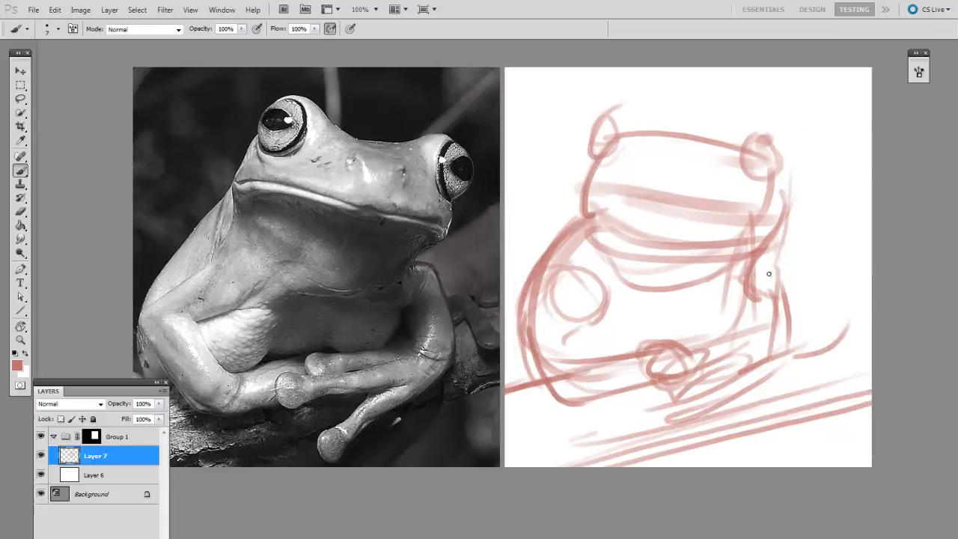
Strengthen the right arm contour and sketch the bent left arm from the elbow to the forearm
left_click_drag(782, 217, 790, 317)
left_click_drag(756, 273, 778, 346)
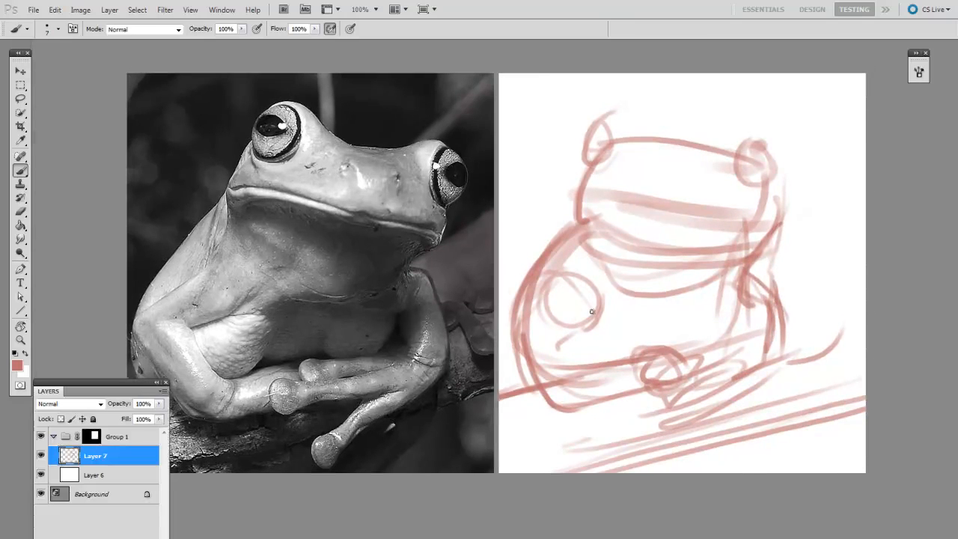
left_click_drag(552, 330, 615, 312)
mouse_move(616, 312)
left_mouse_down()
mouse_move(572, 337)
mouse_move(595, 384)
left_mouse_up()
left_click_drag(526, 326, 596, 390)
left_click_drag(537, 348, 553, 377)
left_click_drag(561, 416, 652, 385)
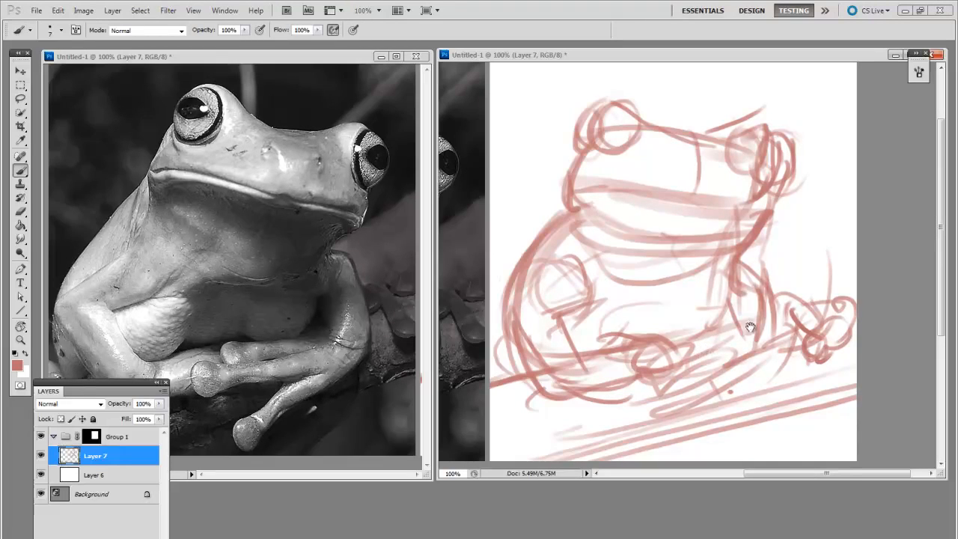
Frame the frog photo at 100% in one document window and the rough sketch at 200% in the other for comparison
mouse_move(731, 347)
left_mouse_down()
mouse_move(715, 374)
mouse_move(675, 351)
left_mouse_up()
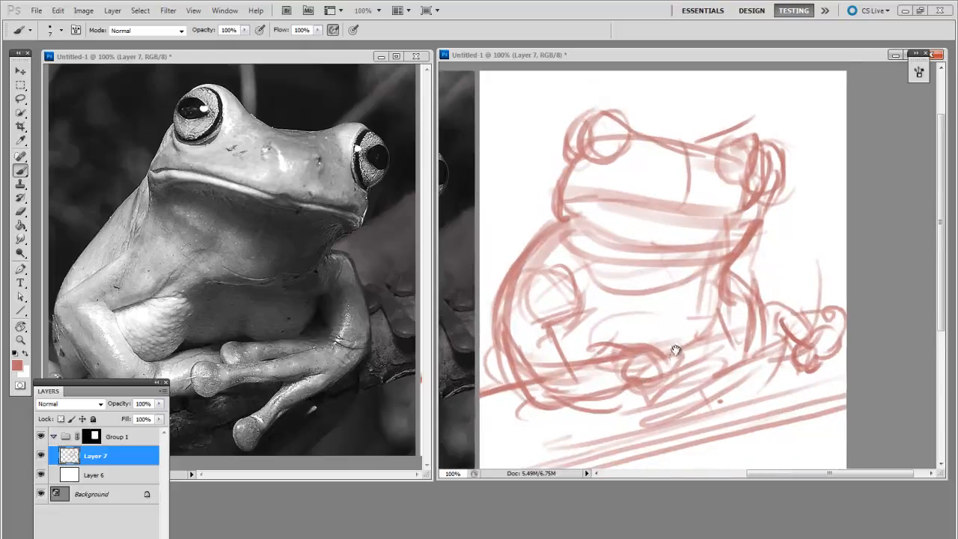
left_click_drag(714, 394, 720, 363)
key("ctrl+plus")
key("ctrl+minus")
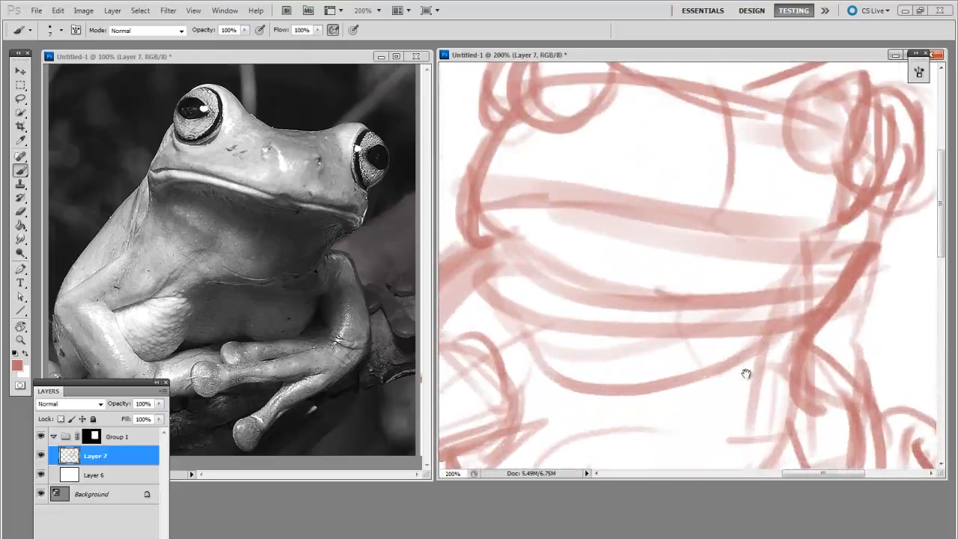
key("ctrl+minus")
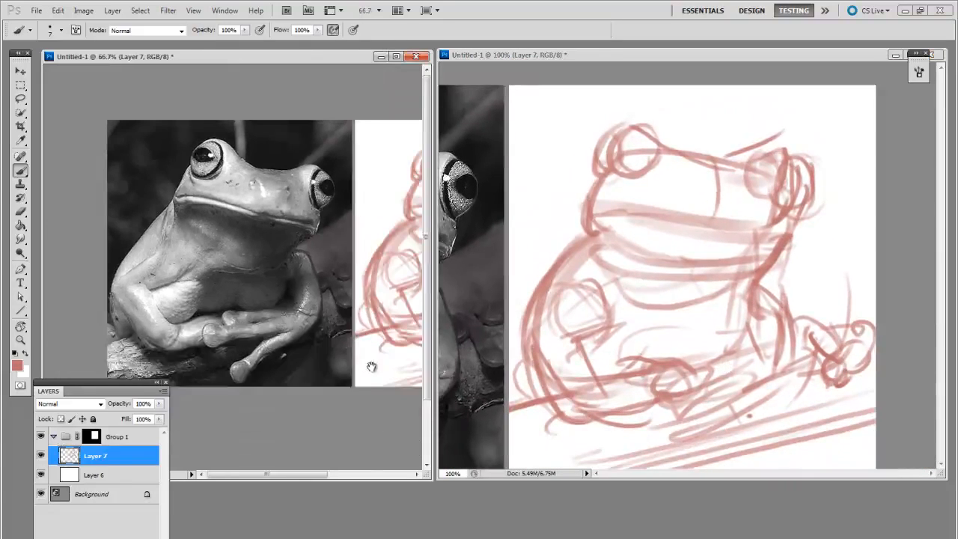
left_click_drag(371, 365, 260, 353)
key("ctrl+plus")
left_click_drag(265, 317, 385, 338)
mouse_move(255, 341)
left_mouse_down()
mouse_move(302, 353)
mouse_move(304, 344)
left_mouse_up()
left_click(768, 364)
key("ctrl+plus")
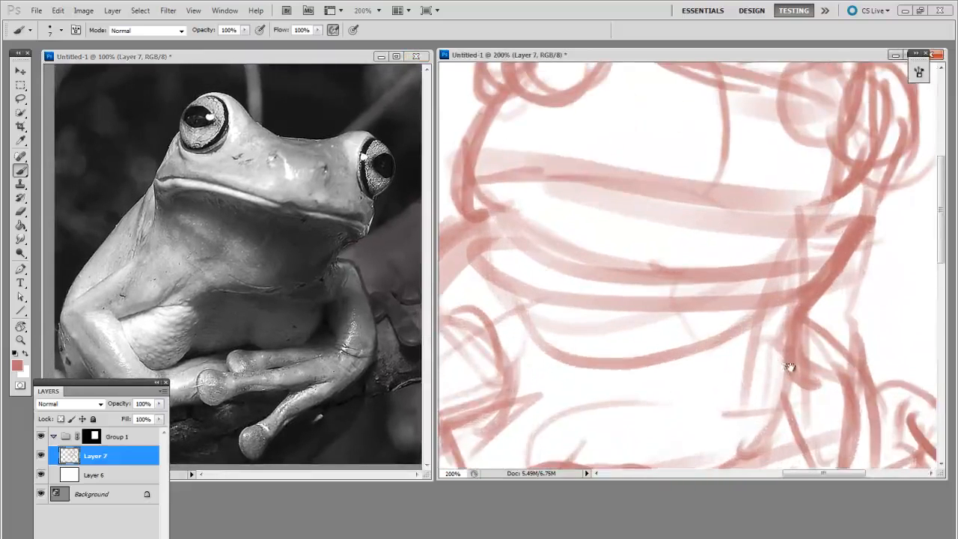
Lower the opacity of the rough sketch on Layer 7 and create a new layer above it
left_click(158, 403)
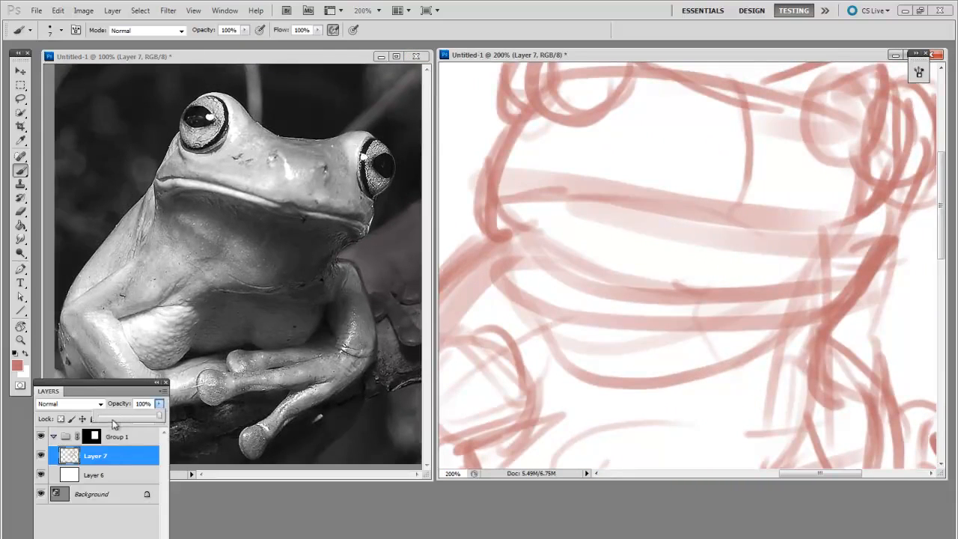
left_click_drag(115, 416, 119, 418)
mouse_move(669, 317)
left_mouse_down()
mouse_move(662, 355)
mouse_move(700, 368)
left_mouse_up()
key("ctrl+shift+alt+n")
Draw the left head contour from below the eye to the mouth corner on the new layer with a 3 px brush
key("ctrl+minus")
mouse_move(654, 343)
left_mouse_down()
mouse_move(663, 336)
mouse_move(654, 326)
left_mouse_up()
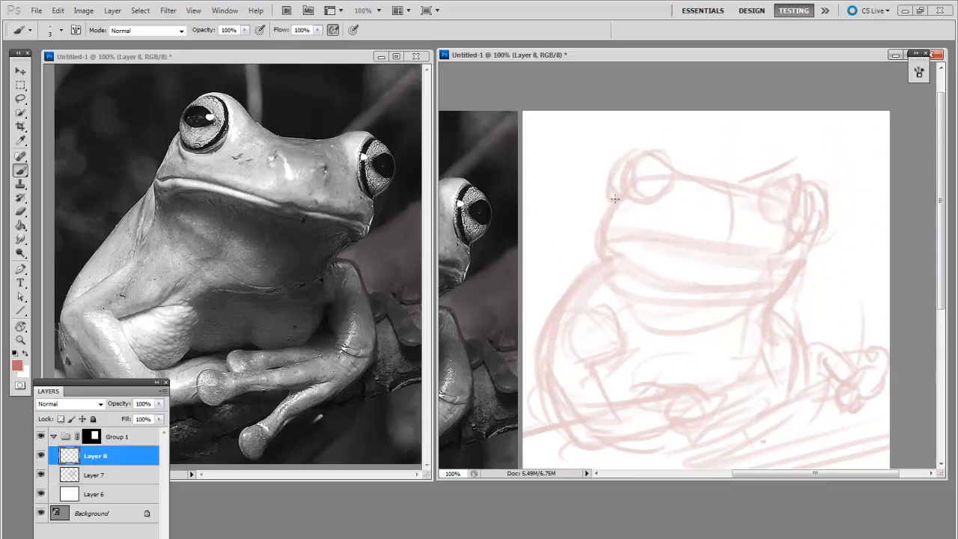
left_click_drag(613, 206, 604, 241)
mouse_move(721, 275)
left_mouse_down()
mouse_move(696, 254)
mouse_move(798, 313)
left_mouse_up()
key("ctrl+plus")
left_click_drag(629, 248, 622, 307)
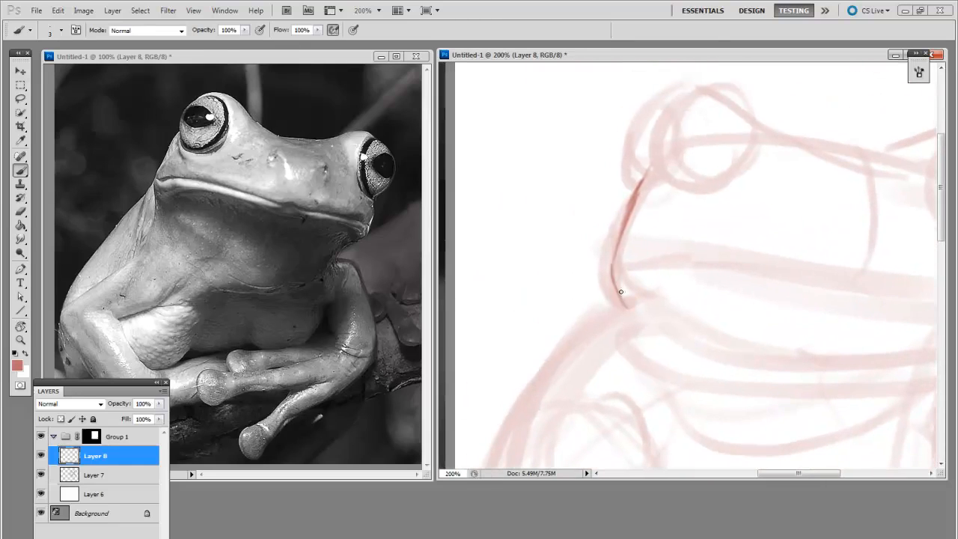
left_click_drag(647, 178, 624, 309)
mouse_move(621, 219)
left_mouse_down()
mouse_move(616, 290)
mouse_move(659, 258)
mouse_move(658, 293)
left_mouse_up()
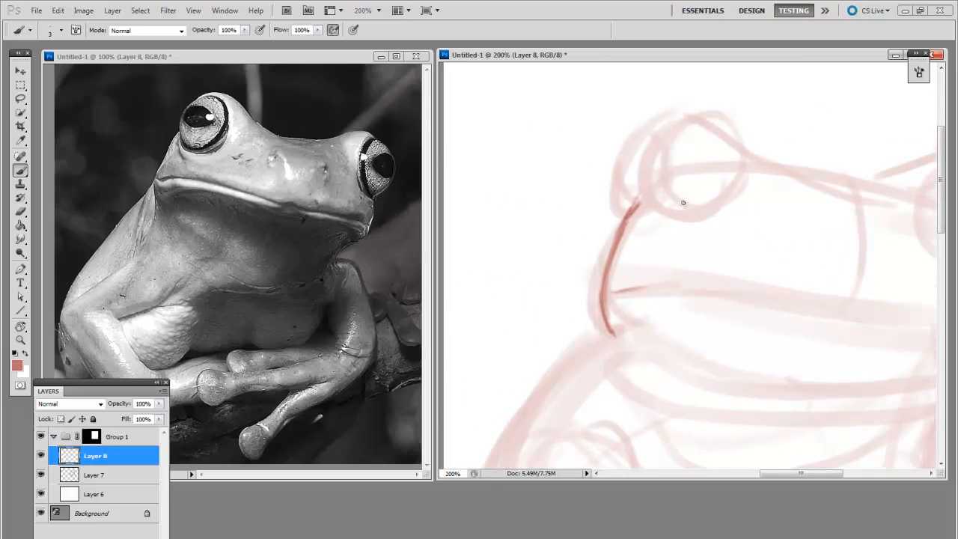
Draw the left eye as a tilted oval with pupil lines and an outer eyelid rim
mouse_move(687, 125)
left_mouse_down()
mouse_move(691, 175)
mouse_move(699, 132)
mouse_move(697, 159)
mouse_move(700, 136)
mouse_move(642, 196)
left_mouse_up()
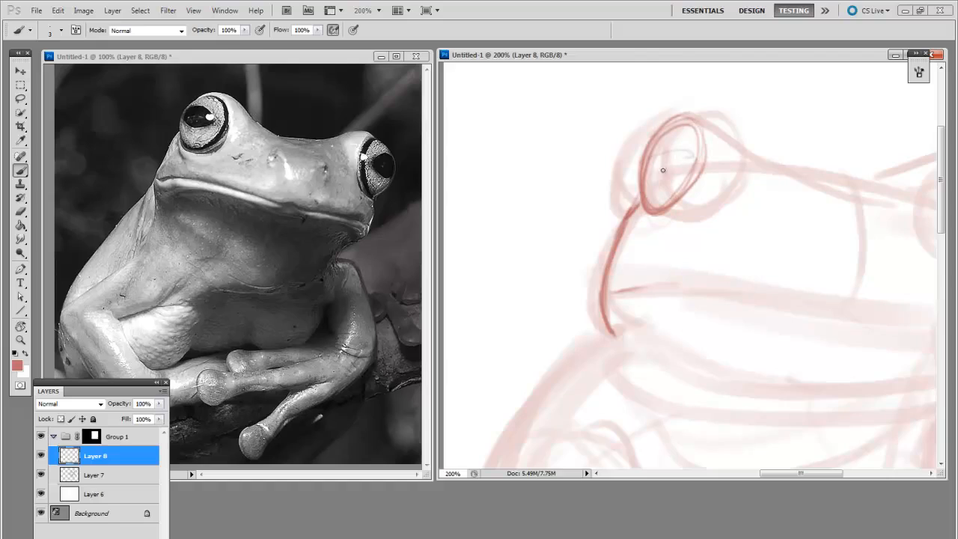
left_click_drag(649, 157, 697, 161)
mouse_move(652, 168)
left_mouse_down()
mouse_move(684, 168)
mouse_move(687, 153)
left_mouse_up()
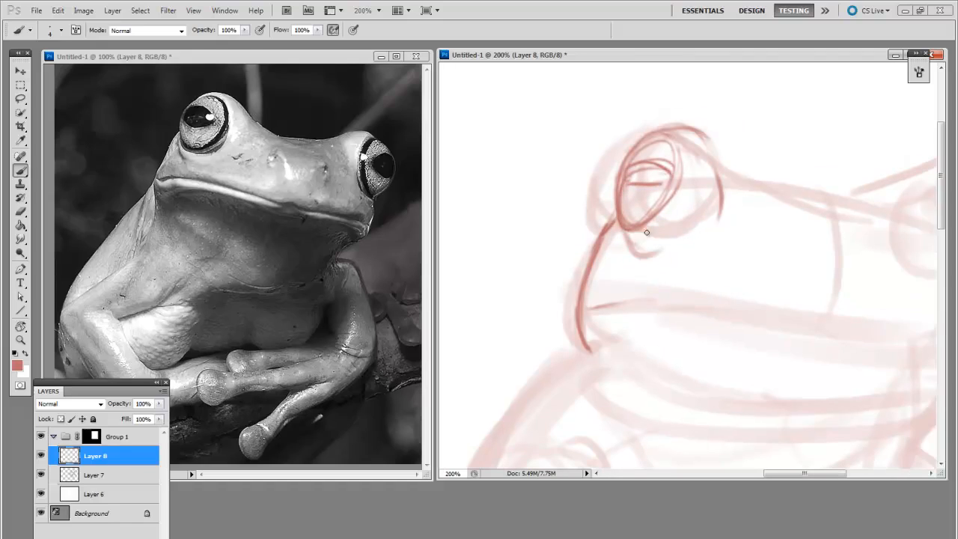
mouse_move(647, 232)
left_mouse_down()
mouse_move(677, 241)
mouse_move(695, 126)
mouse_move(602, 263)
left_mouse_up()
mouse_move(645, 232)
left_mouse_down()
mouse_move(699, 213)
mouse_move(711, 190)
left_mouse_up()
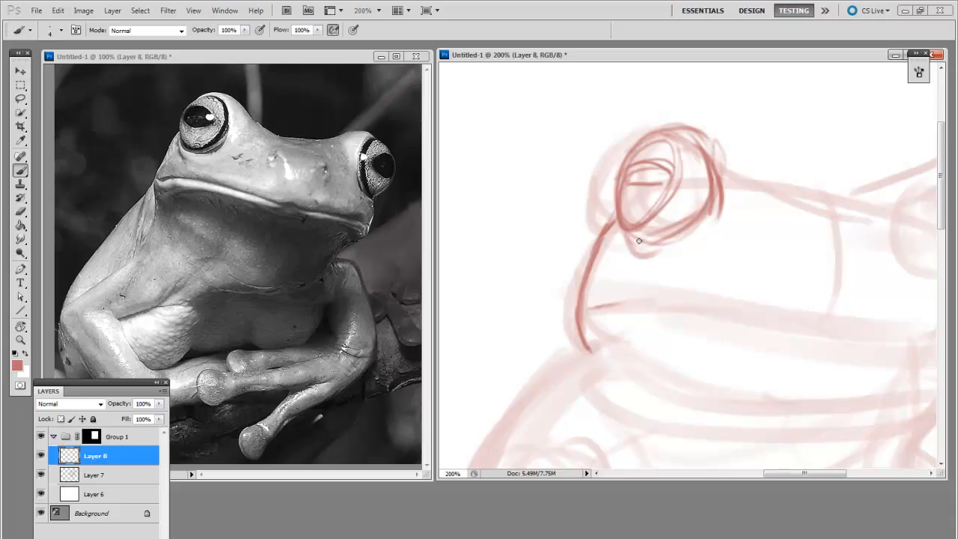
mouse_move(678, 235)
left_mouse_down()
mouse_move(636, 245)
mouse_move(677, 249)
left_mouse_up()
Draw the brow curve over the left eye down to the forehead, removing stray strokes with the Eraser
left_click_drag(672, 124, 743, 176)
left_click_drag(713, 122, 760, 169)
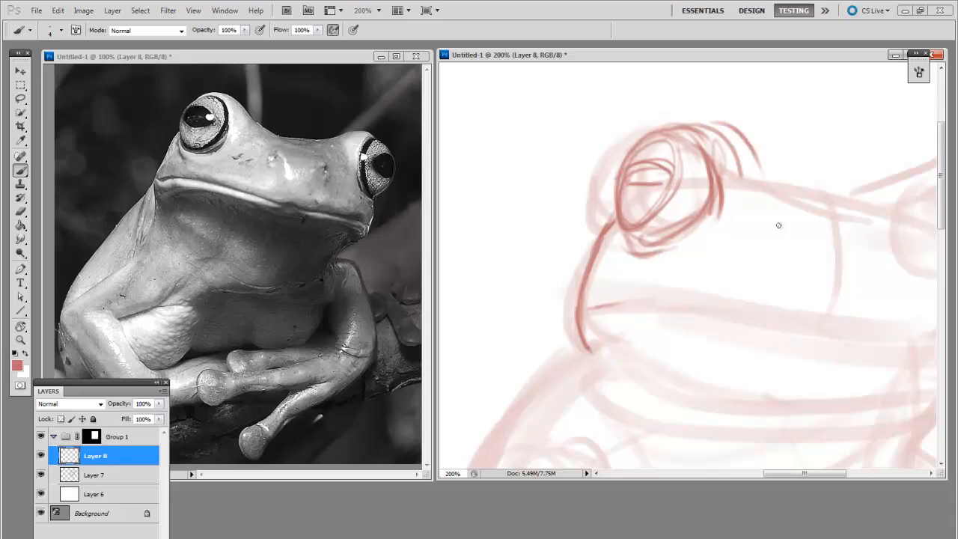
left_click_drag(778, 226, 664, 220)
key("e")
key("bracketleft")
key("bracketleft")
key("bracketleft")
left_click_drag(649, 168, 626, 148)
key("b")
mouse_move(580, 122)
left_mouse_down()
mouse_move(644, 176)
mouse_move(675, 182)
left_mouse_up()
left_click_drag(737, 299, 794, 334)
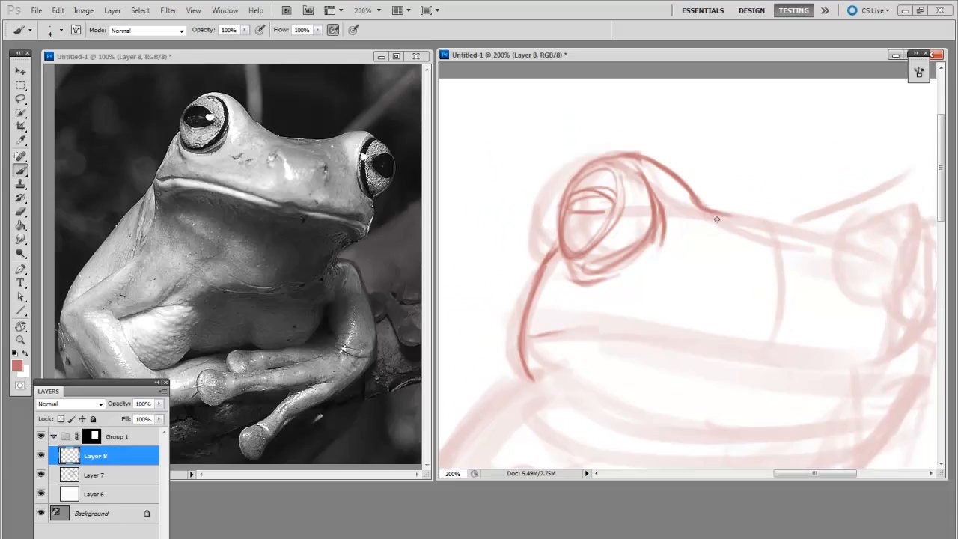
Continue the top head contour across the forehead and up over the right eye bump
left_click_drag(699, 201, 758, 231)
left_click_drag(767, 265, 734, 261)
mouse_move(705, 216)
left_mouse_down()
mouse_move(814, 223)
mouse_move(814, 214)
left_mouse_up()
mouse_move(830, 222)
left_mouse_down()
mouse_move(763, 220)
mouse_move(817, 185)
left_mouse_up()
left_click_drag(765, 202, 822, 196)
mouse_move(744, 212)
left_mouse_down()
mouse_move(823, 218)
mouse_move(815, 253)
mouse_move(842, 300)
mouse_move(820, 225)
mouse_move(833, 264)
left_mouse_up()
Draw the narrow right eye with a dark pupil and outer rim, cleaning up its edges with the Eraser
key("e")
mouse_move(812, 231)
left_mouse_down()
mouse_move(803, 244)
mouse_move(814, 303)
left_mouse_up()
mouse_move(816, 202)
left_mouse_down()
mouse_move(791, 195)
mouse_move(821, 204)
mouse_move(832, 307)
mouse_move(836, 251)
mouse_move(825, 226)
mouse_move(839, 281)
left_mouse_up()
key("b")
left_click_drag(836, 217, 847, 257)
left_click_drag(801, 351, 830, 342)
key("e")
left_click_drag(867, 301, 852, 282)
key("b")
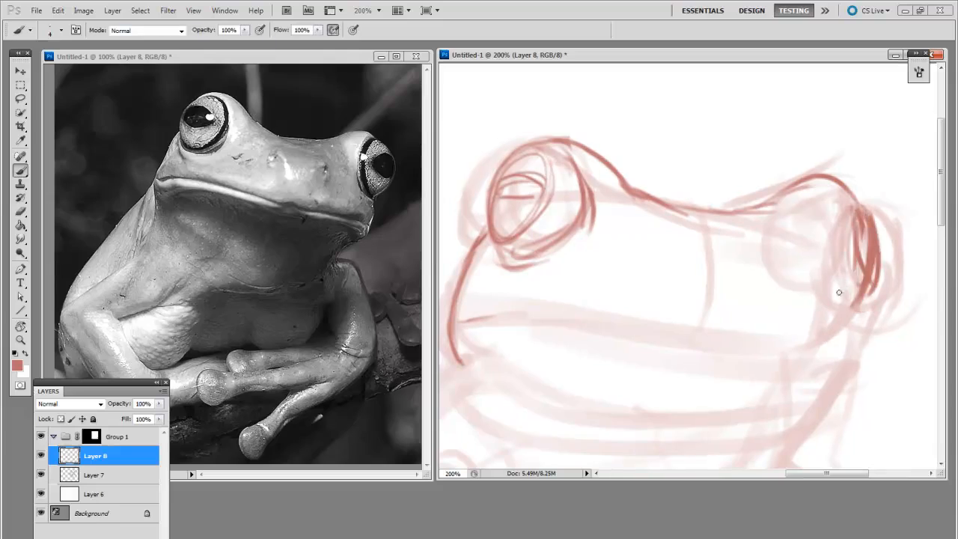
left_click_drag(861, 202, 852, 281)
left_click_drag(842, 217, 857, 297)
left_click_drag(853, 258, 872, 318)
Mark two nostrils on the snout and draw the mouth line from the left corner toward the right jaw
left_click_drag(695, 270, 724, 258)
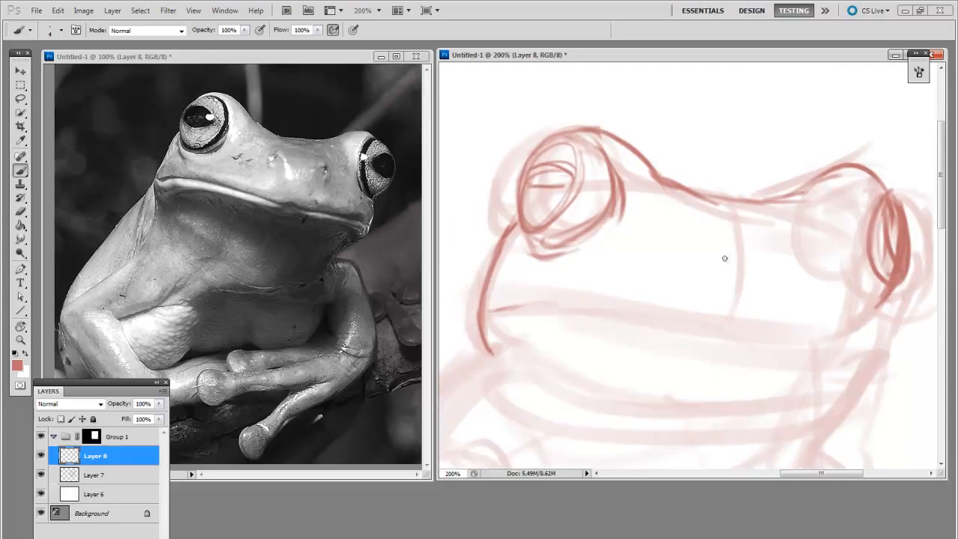
left_click(800, 259)
left_click_drag(804, 281, 812, 279)
mouse_move(512, 321)
left_mouse_down()
mouse_move(537, 312)
mouse_move(501, 306)
mouse_move(727, 335)
left_mouse_up()
left_click_drag(613, 305, 791, 320)
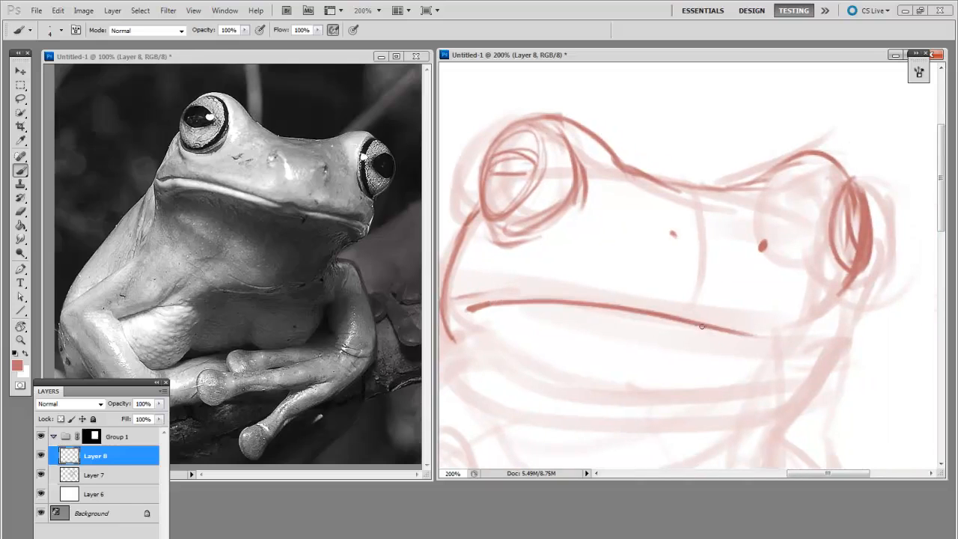
mouse_move(701, 326)
left_mouse_down()
mouse_move(830, 343)
mouse_move(813, 385)
mouse_move(814, 367)
left_mouse_up()
left_click_drag(757, 339, 782, 345)
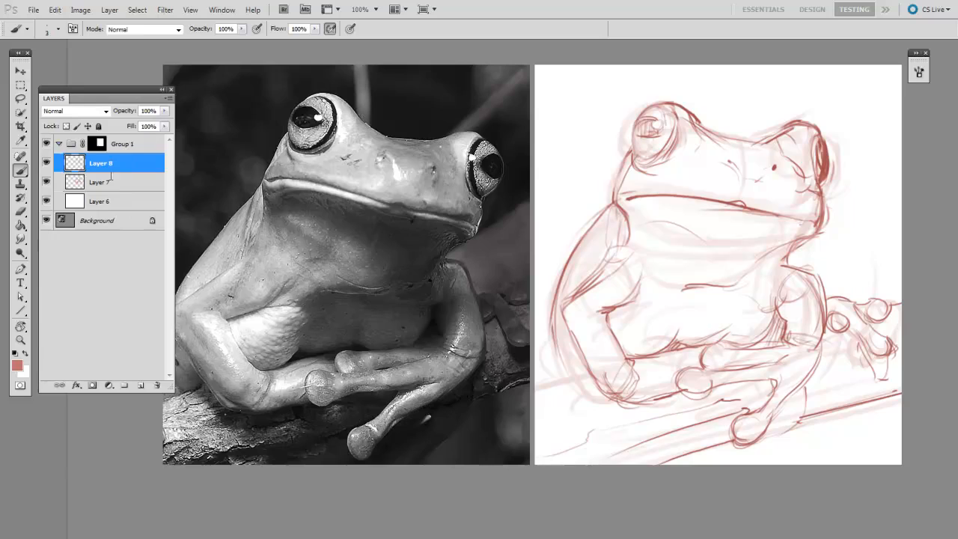
Merge the refined sketch layer into Layer 7 and set the merged layer's opacity to 31%
key("Delete")
left_click(164, 111)
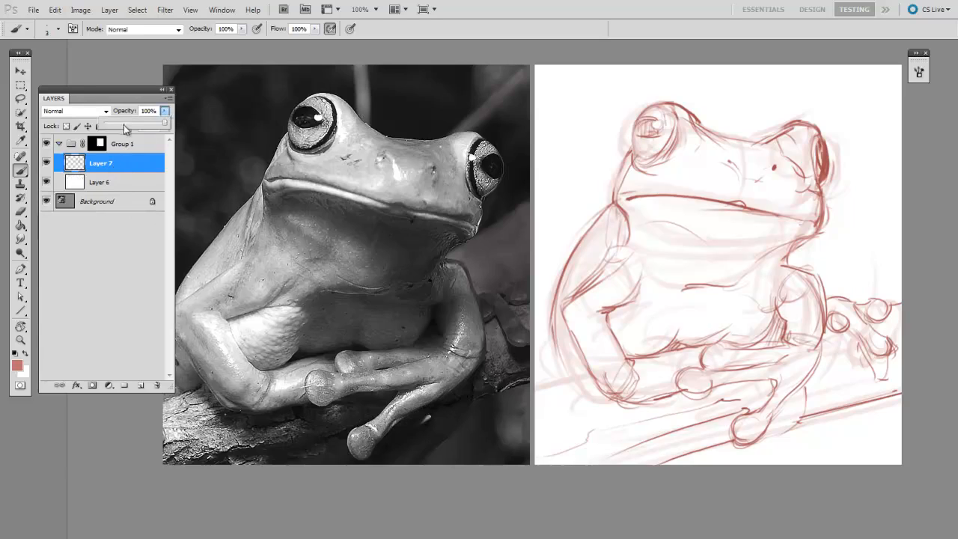
left_click(124, 128)
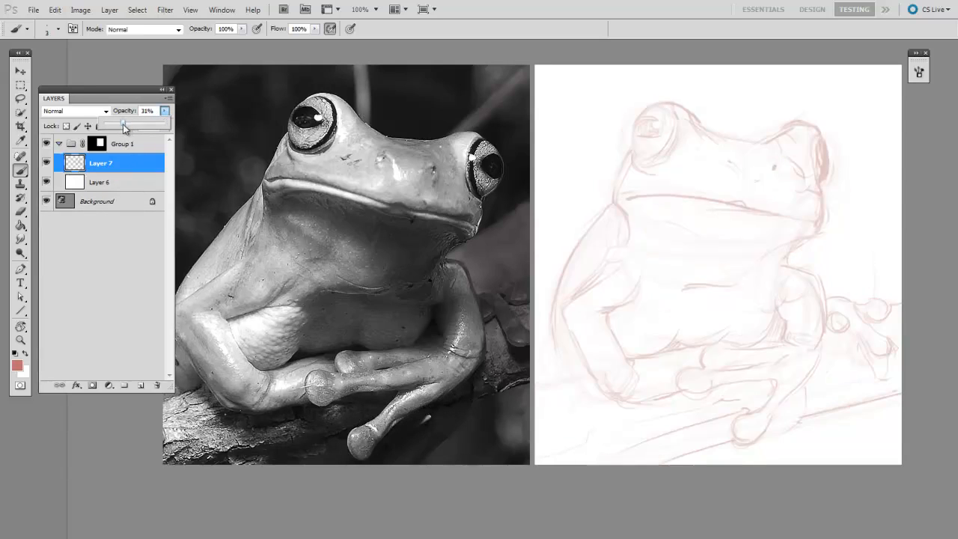
left_click(656, 422)
scroll(660, 419, "up", 2)
scroll(666, 416, "down", 2)
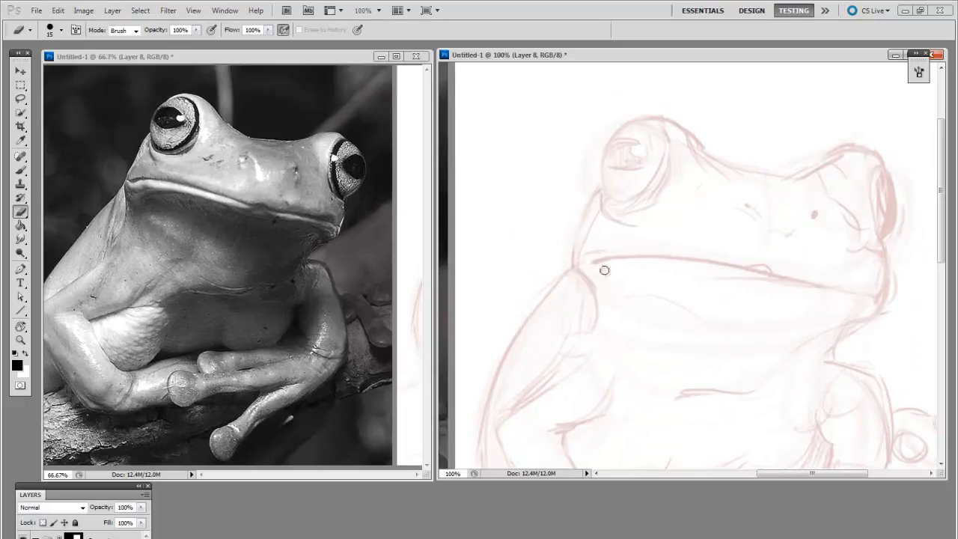
Choose the hard round 35 px brush preset and reduce the brush size to 4 px for inking
right_click(568, 239)
left_click(815, 303)
key("e")
key("ctrl+plus")
key("b")
right_click(591, 342)
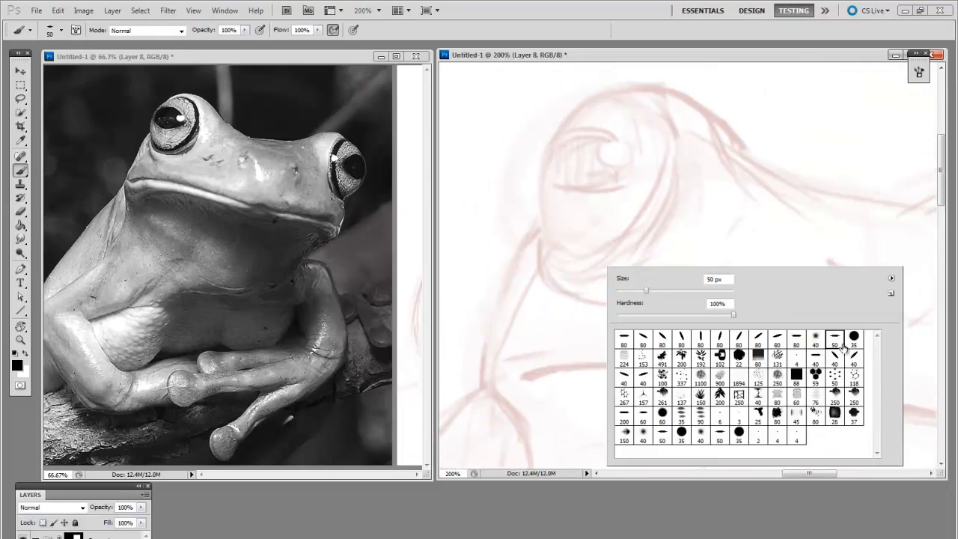
left_click(853, 341)
left_click_drag(559, 352, 584, 387)
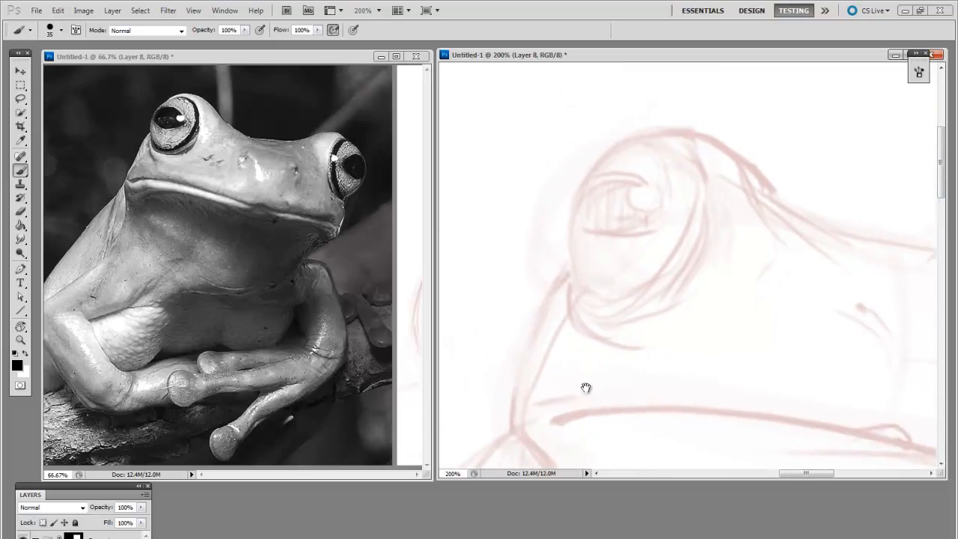
key("bracketleft")
key("bracketleft")
key("bracketleft")
key("bracketleft")
key("bracketleft")
key("bracketleft")
key("bracketleft")
Ink the outer edge of the left eye and the head contour from the eye down to the mouth corner in black
left_click_drag(582, 300, 570, 232)
left_click_drag(578, 296, 627, 140)
left_click_drag(569, 273, 548, 298)
mouse_move(571, 369)
left_mouse_down()
mouse_move(602, 363)
mouse_move(544, 420)
left_mouse_up()
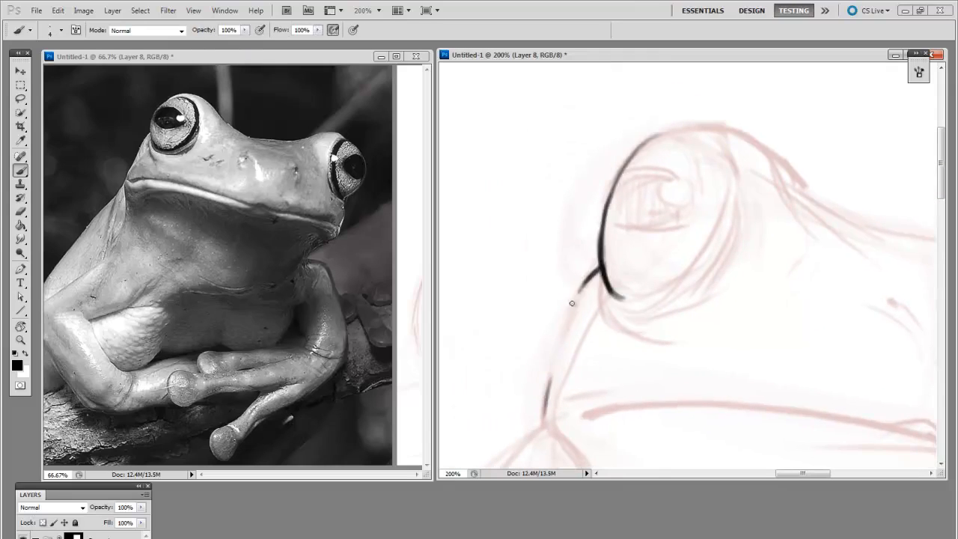
mouse_move(583, 288)
left_mouse_down()
mouse_move(558, 356)
mouse_move(564, 327)
left_mouse_up()
left_click_drag(543, 416, 588, 283)
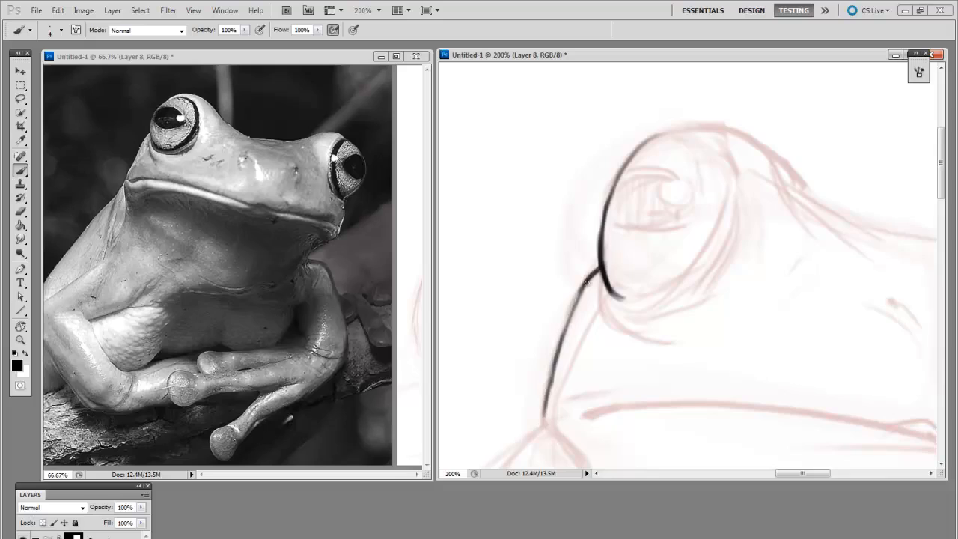
left_click_drag(560, 347, 594, 265)
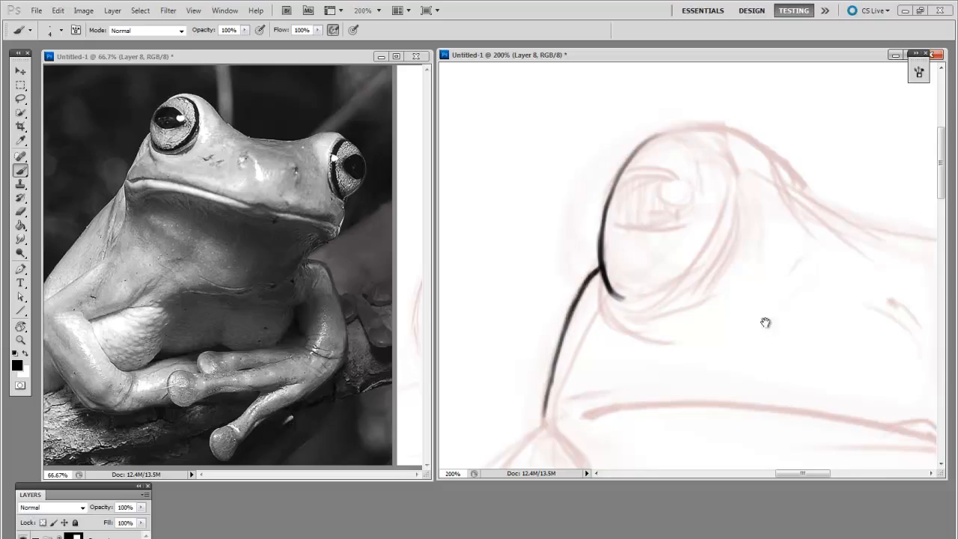
Extend the left eye's black outline across its top and add a short eyelid curve below its outer corner
left_click_drag(732, 346, 759, 247)
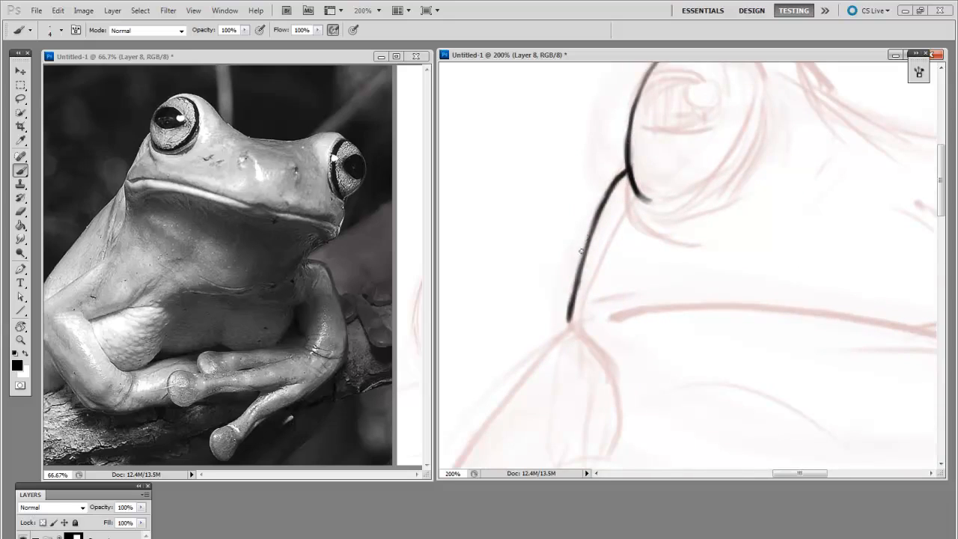
left_click_drag(603, 274, 600, 247)
left_click_drag(643, 296, 605, 376)
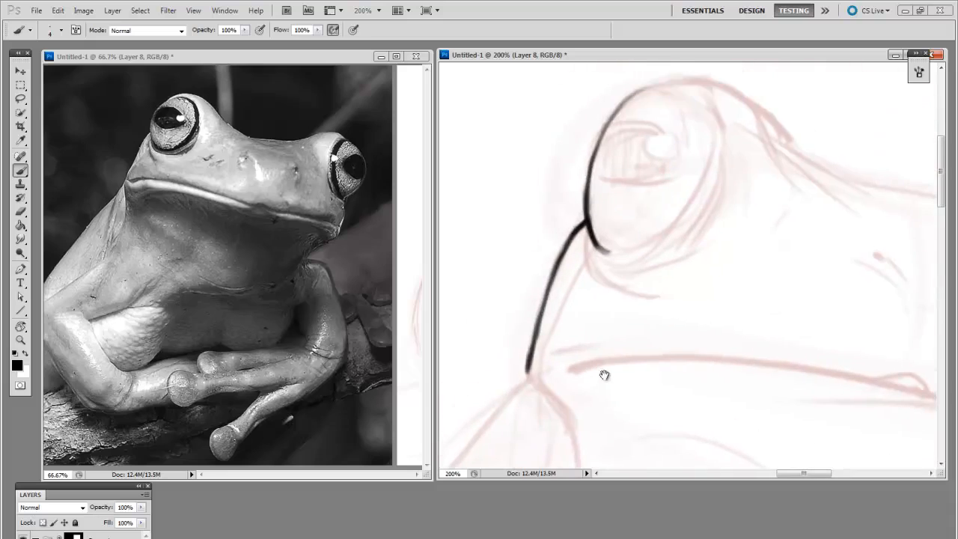
left_click_drag(708, 209, 702, 224)
left_click_drag(626, 112, 682, 98)
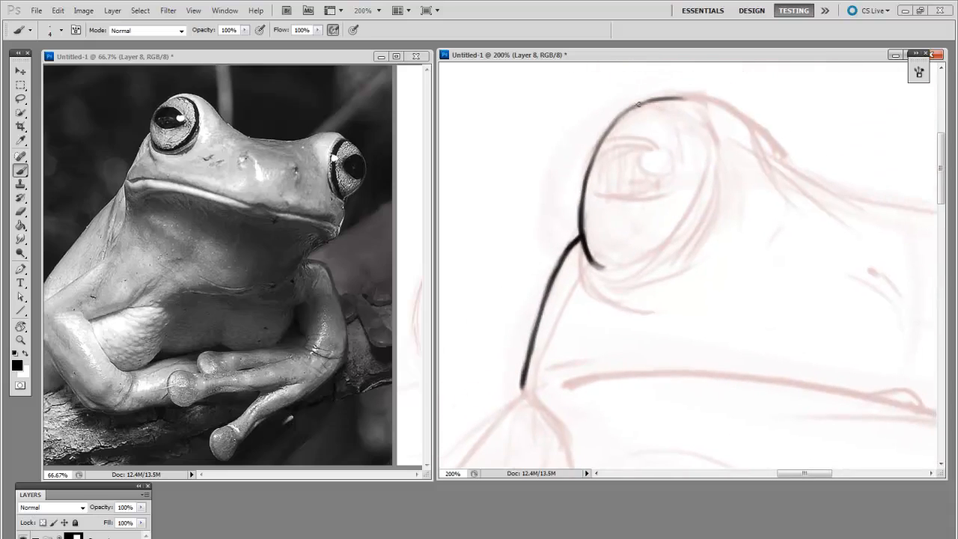
left_click_drag(683, 394, 684, 404)
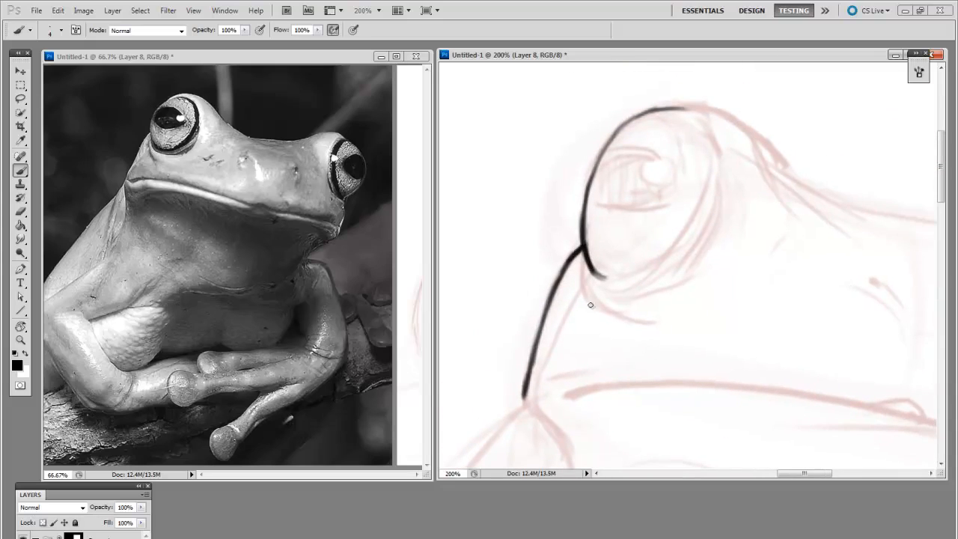
left_click_drag(592, 306, 580, 256)
Reduce the Eraser size to 5 px for tidying the inked lines around the left eye
key("e")
scroll(635, 198, "down", 3)
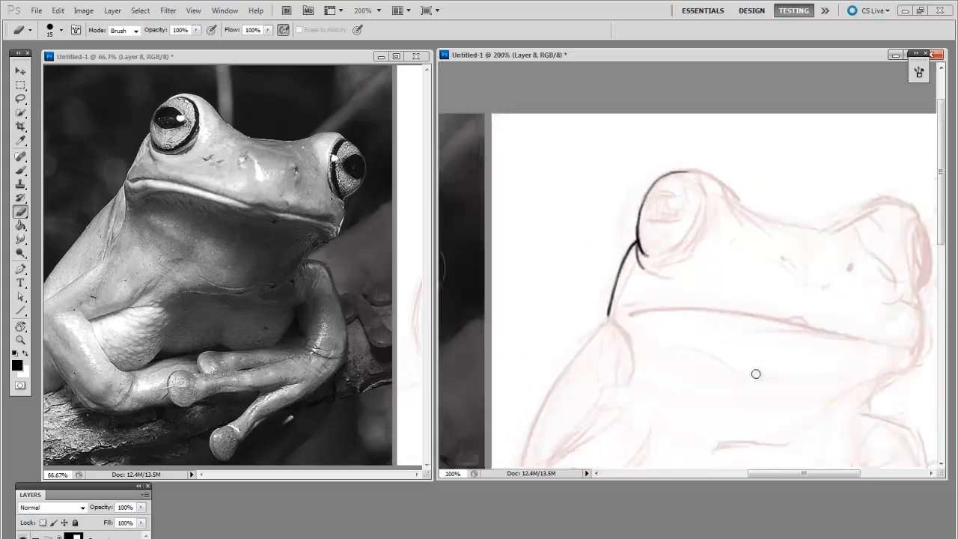
scroll(800, 389, "up", 3)
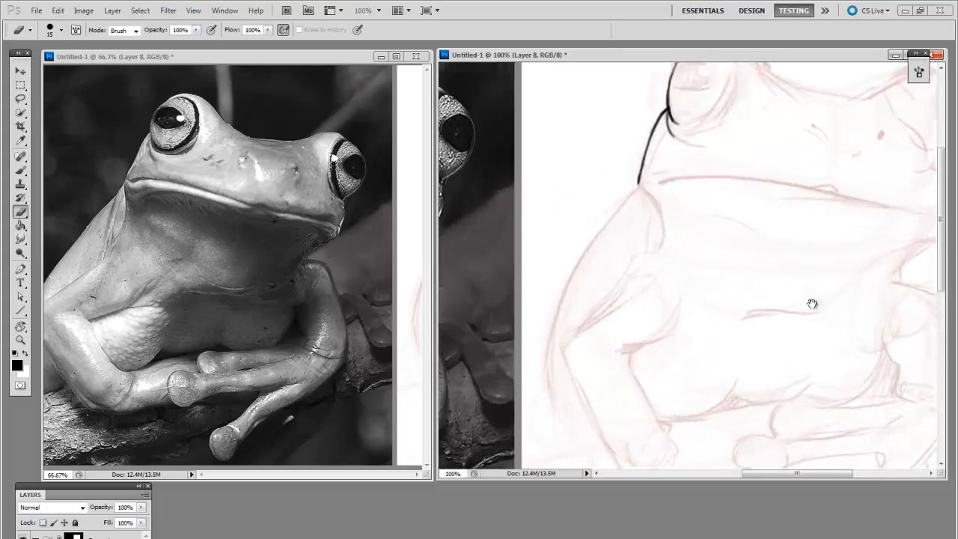
key("bracketleft")
key("bracketleft")
key("bracketleft")
key("bracketleft")
key("bracketleft")
key("bracketleft")
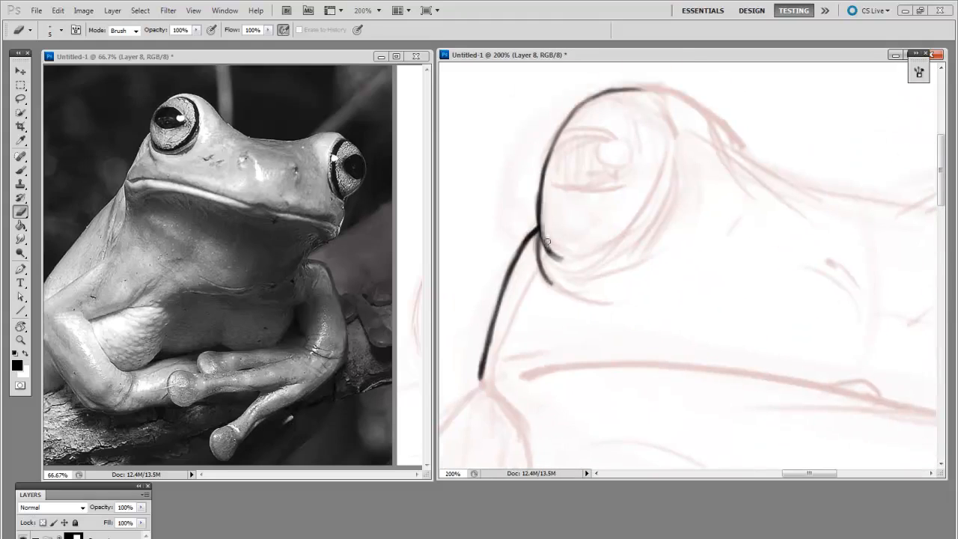
scroll(688, 267, "up", 2)
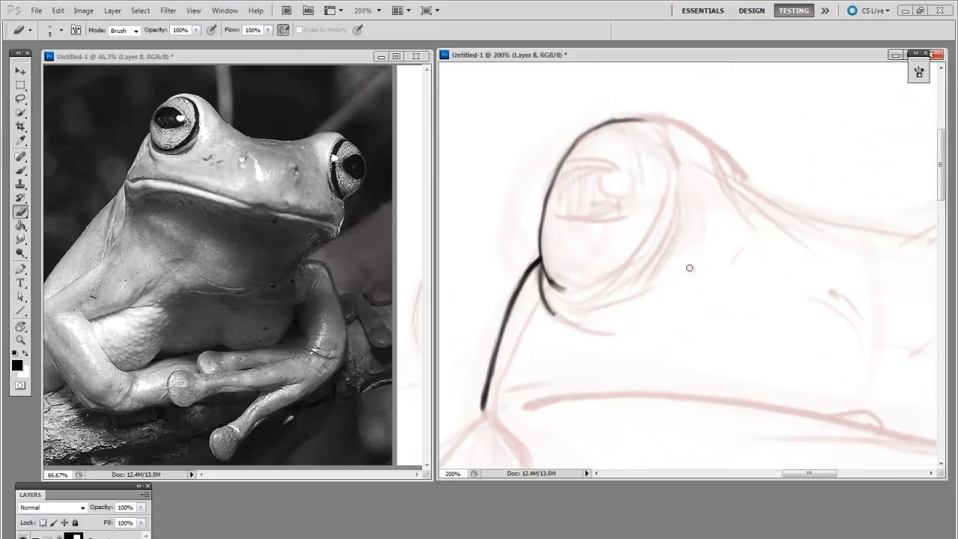
Ink the upper inner curve of the left eye's outline, refining the stroke edges with the Eraser
key("b")
left_click_drag(638, 117, 681, 183)
key("e")
mouse_move(678, 145)
left_mouse_down()
mouse_move(681, 172)
mouse_move(684, 150)
mouse_move(660, 229)
mouse_move(676, 155)
left_mouse_up()
key("b")
key("e")
mouse_move(670, 206)
left_mouse_down()
mouse_move(672, 137)
mouse_move(651, 213)
mouse_move(658, 222)
mouse_move(678, 158)
left_mouse_up()
key("b")
key("e")
mouse_move(711, 213)
left_mouse_down()
mouse_move(735, 235)
mouse_move(673, 333)
left_mouse_up()
Continue the left eye's outline down its inner side toward the bottom with a 3 px brush
key("ctrl+plus")
key("b")
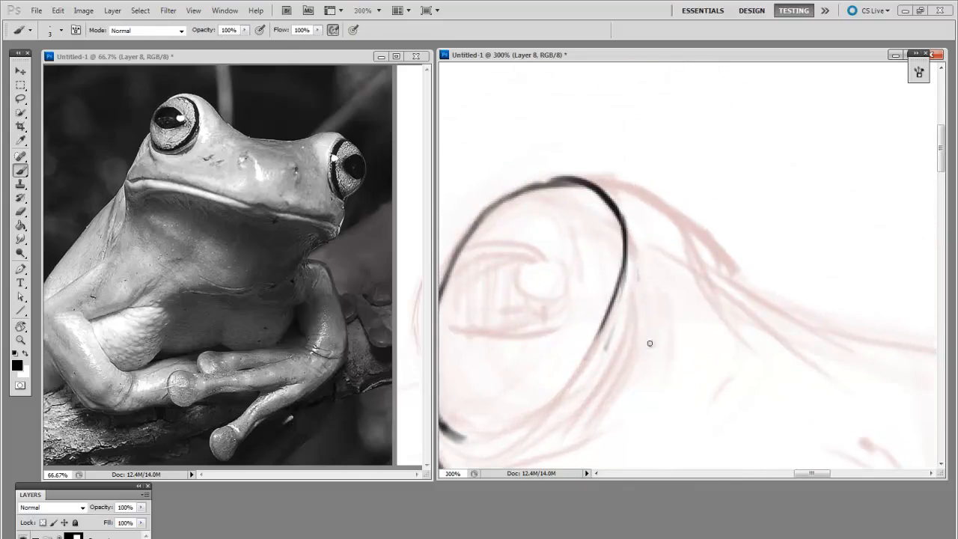
left_click_drag(601, 323, 567, 387)
left_click_drag(611, 307, 687, 207)
left_click_drag(660, 262, 591, 334)
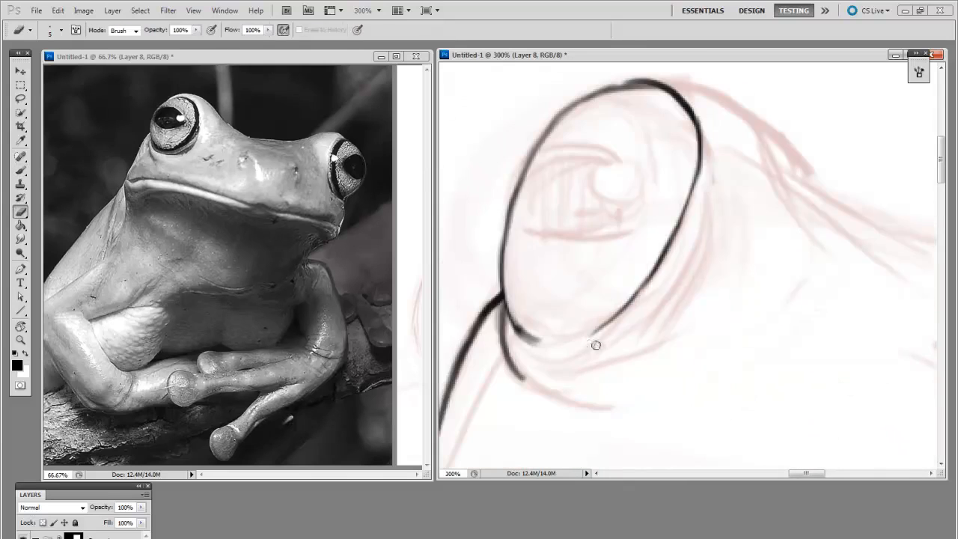
left_click_drag(660, 327, 674, 325)
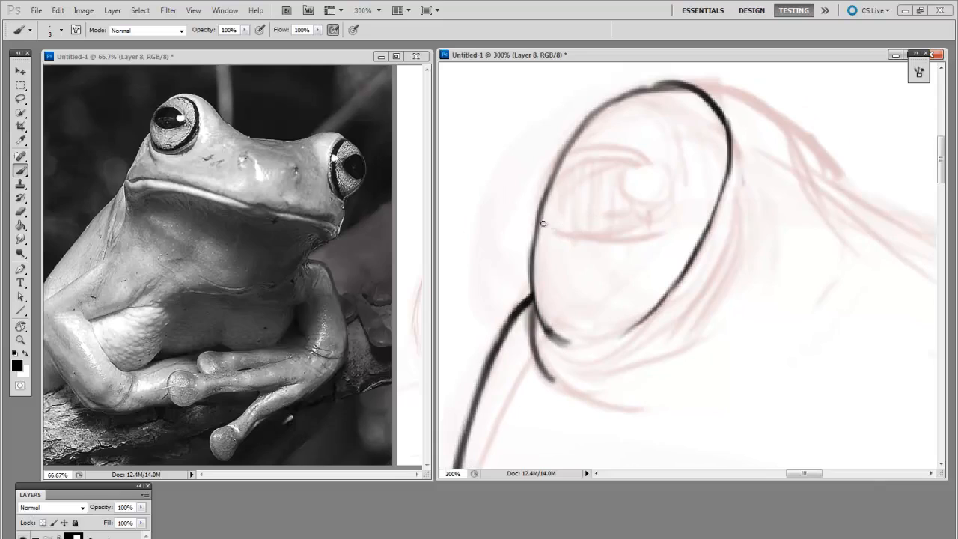
Ink the left pupil's upper and lower edges and the curved border of its highlight, cleaning up with the Eraser
left_click_drag(544, 225, 659, 235)
mouse_move(564, 154)
left_mouse_down()
mouse_move(661, 163)
mouse_move(650, 182)
mouse_move(662, 161)
mouse_move(651, 211)
left_mouse_up()
key("e")
key("b")
key("e")
key("b")
key("e")
key("b")
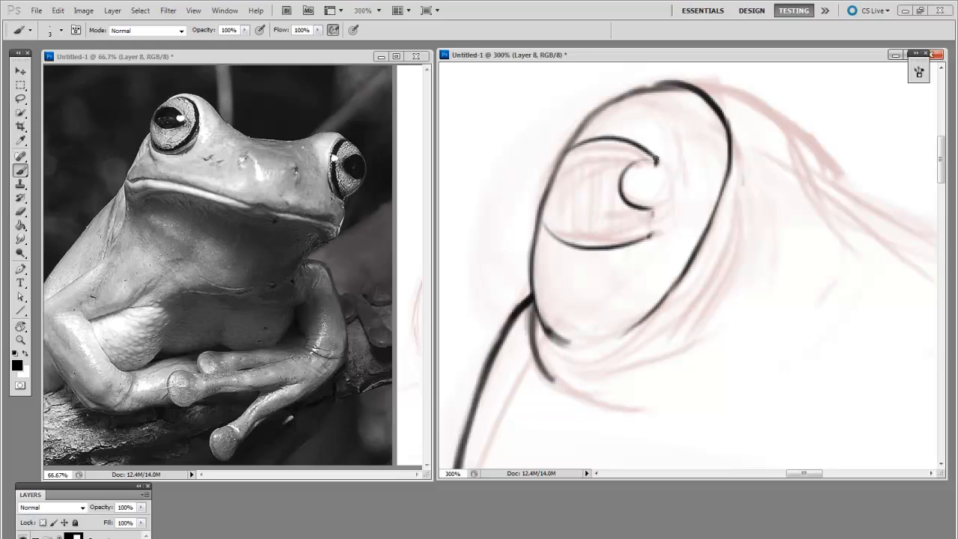
scroll(713, 138, "down", 1)
left_click_drag(814, 321, 771, 314)
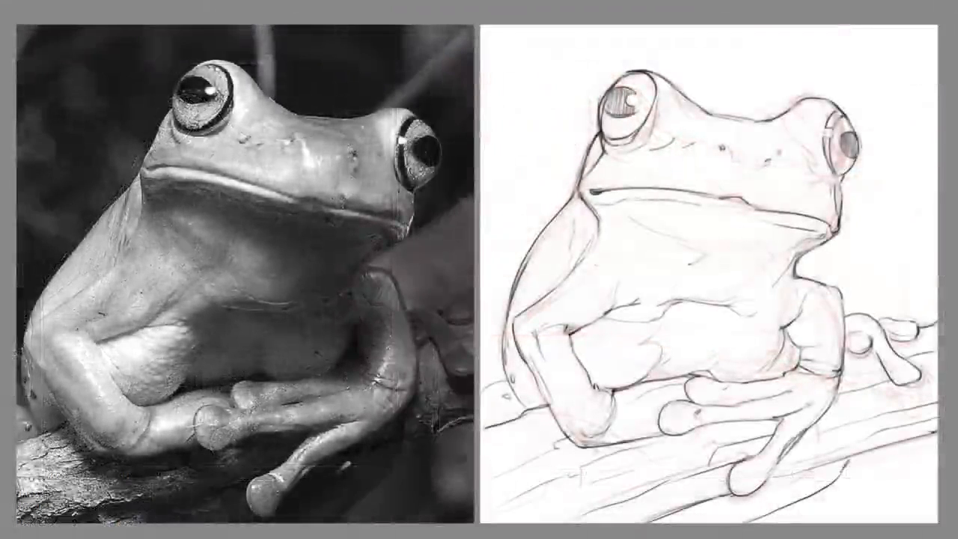